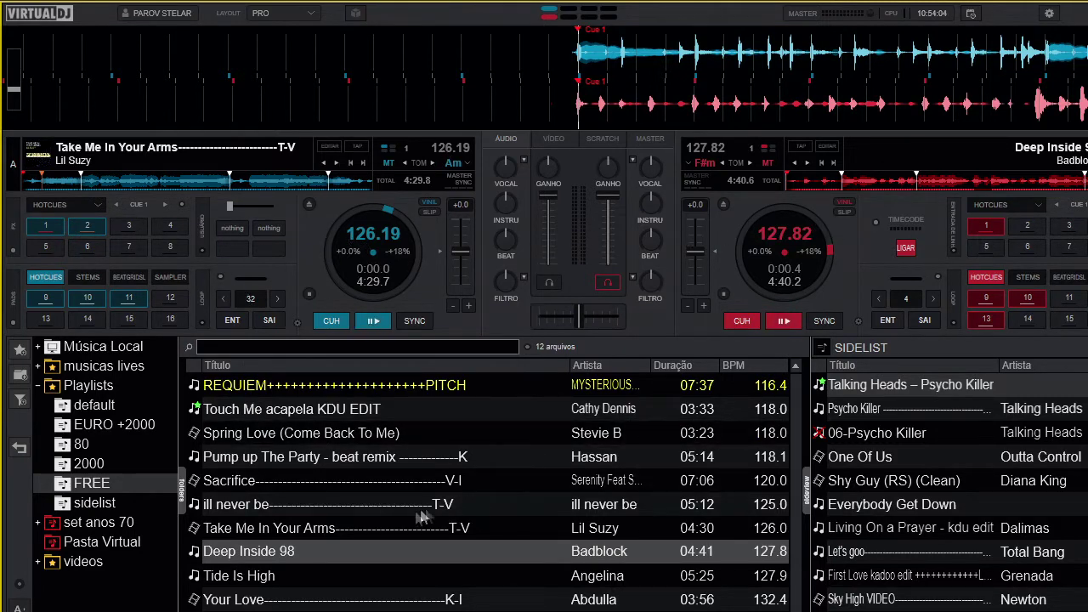
# Load the track "ill never be" onto deck 1 and start playing it
pyautogui.click(399, 514)
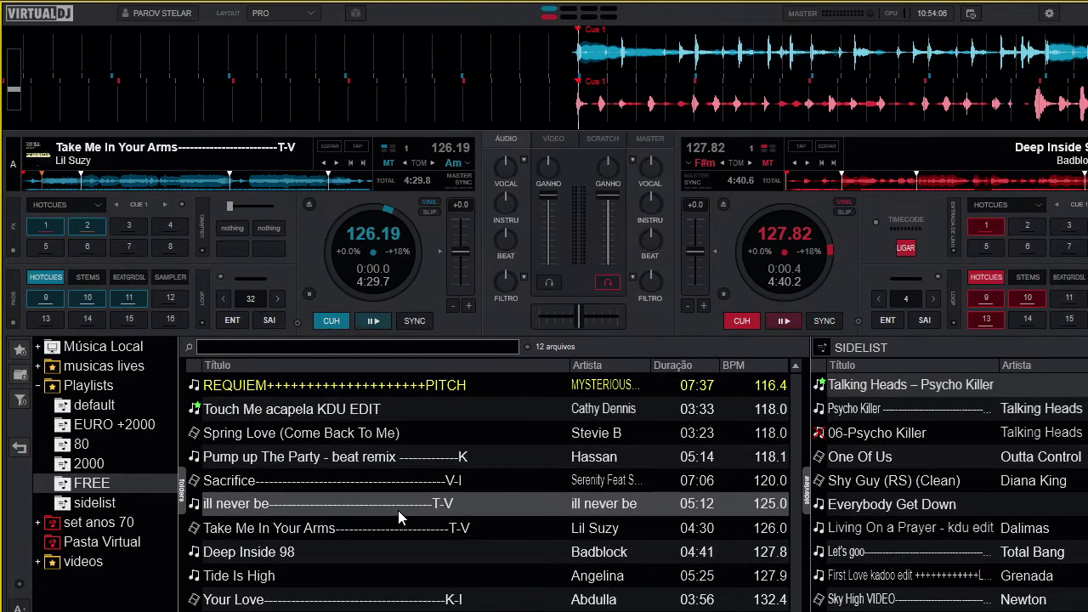
pyautogui.moveTo(398, 515); pyautogui.dragTo(398, 265)
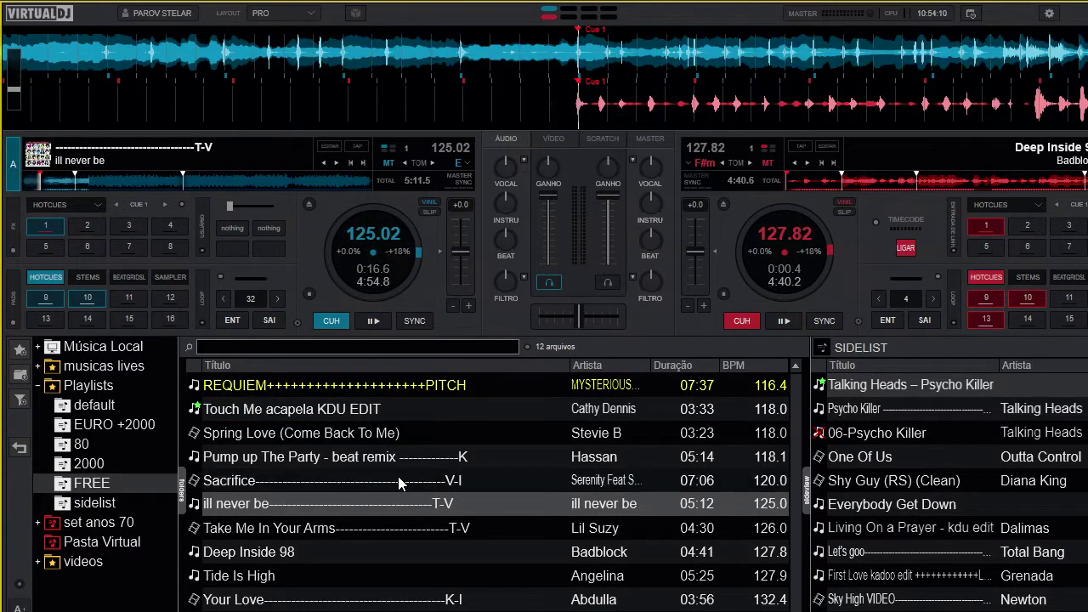
pyautogui.click(375, 324)
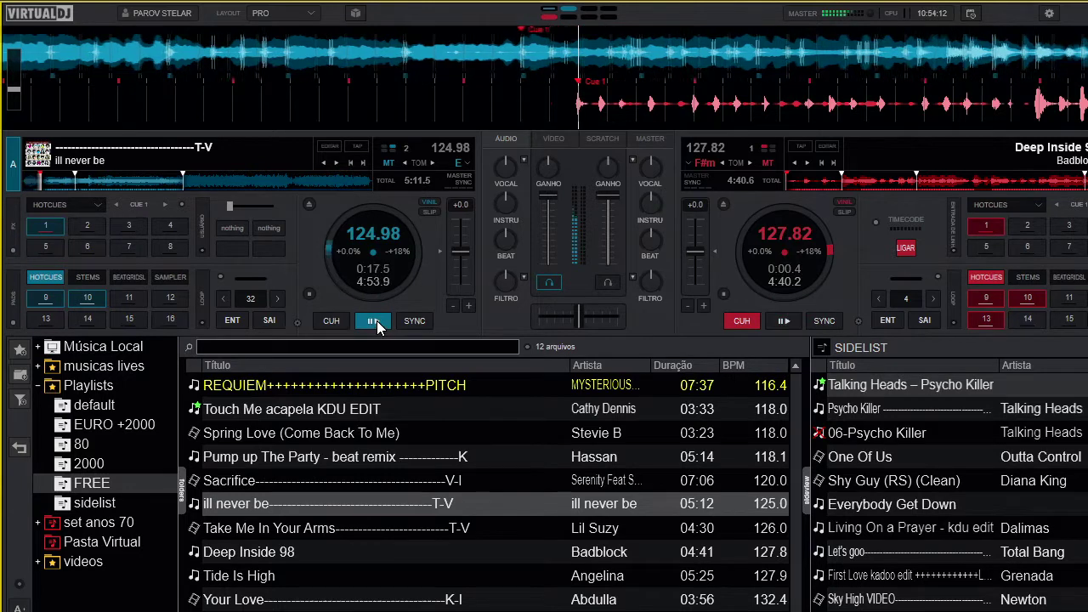
# Load "Pump up The Party - beat remix" onto deck 2, play it briefly, and pause it
pyautogui.click(390, 457)
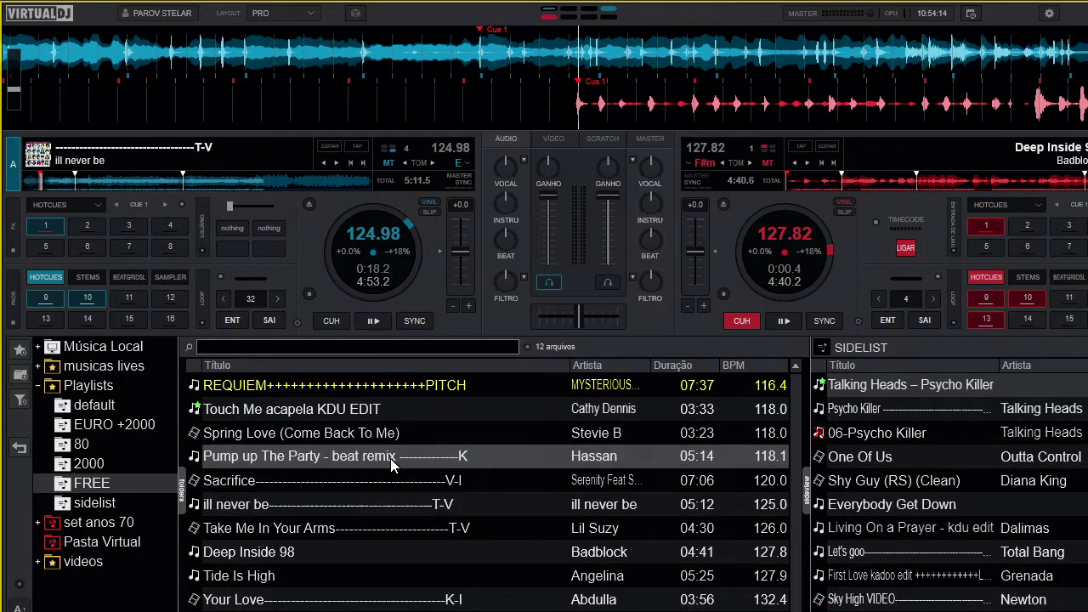
pyautogui.moveTo(390, 458); pyautogui.dragTo(791, 259)
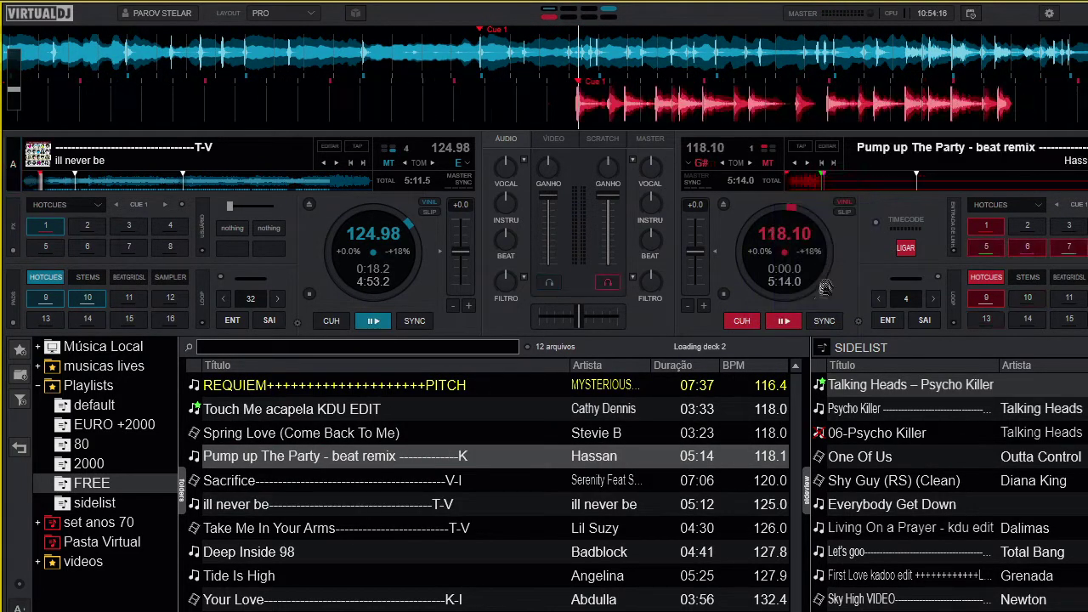
pyautogui.click(784, 322)
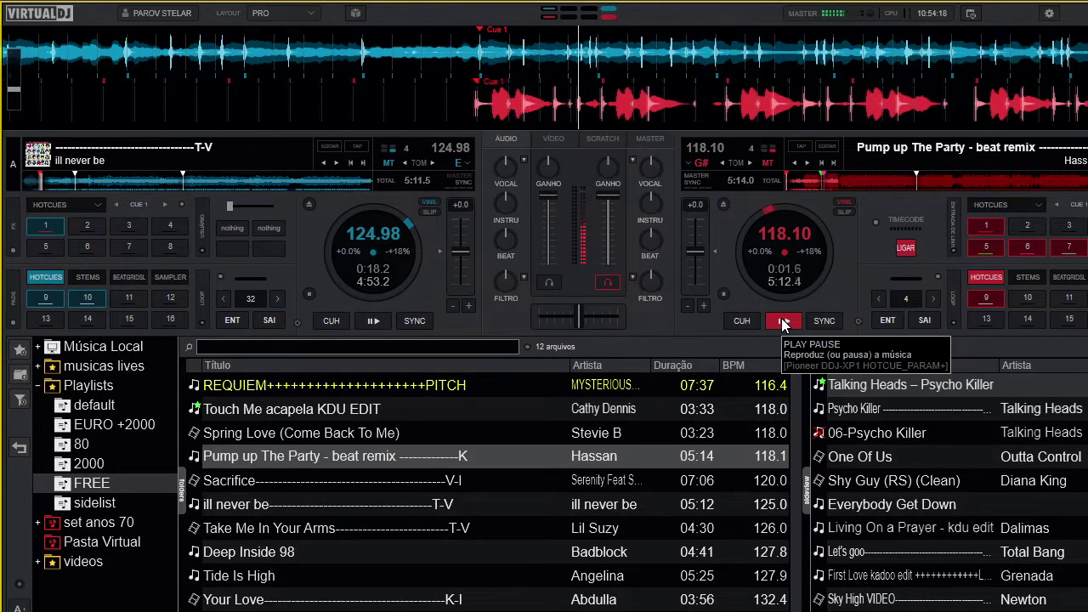
pyautogui.click(784, 322)
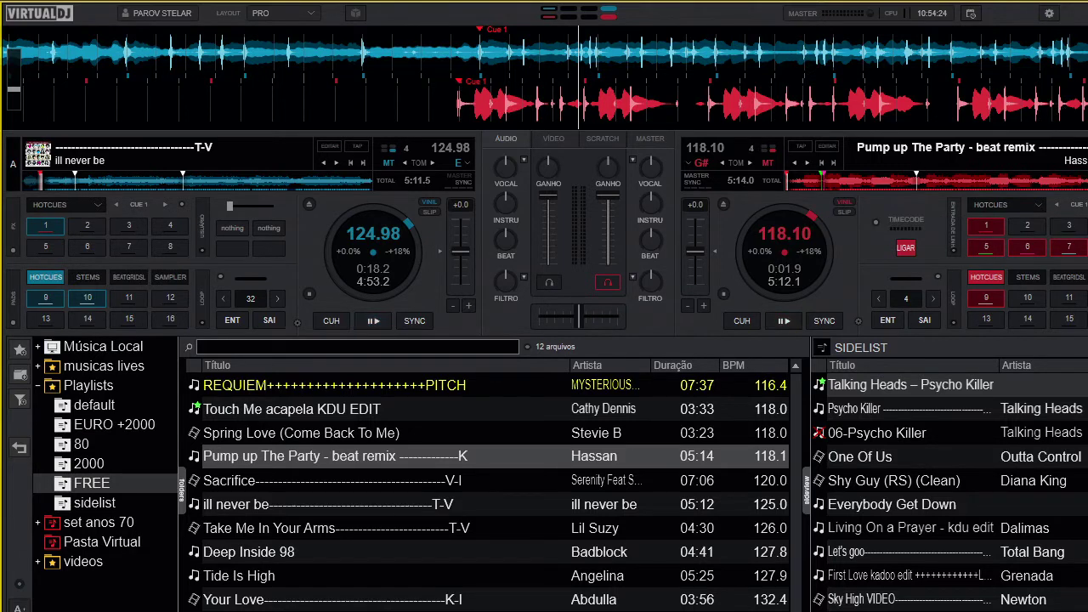
# Search the settings for "bpm", set autoBPMMatch to always after trying smart, and close the settings
pyautogui.click(1053, 15)
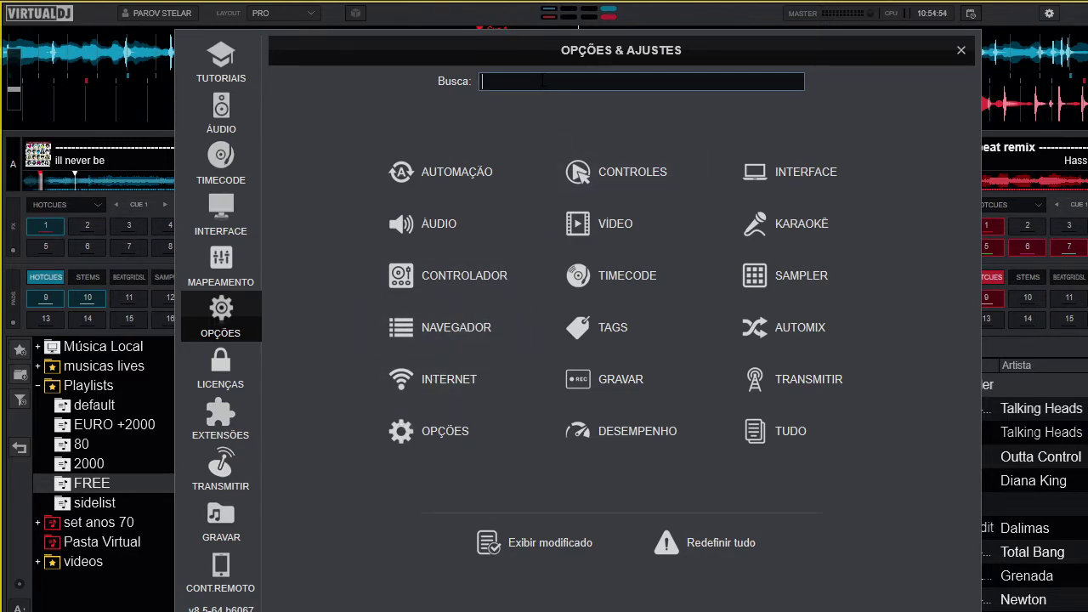
pyautogui.write('bpm')
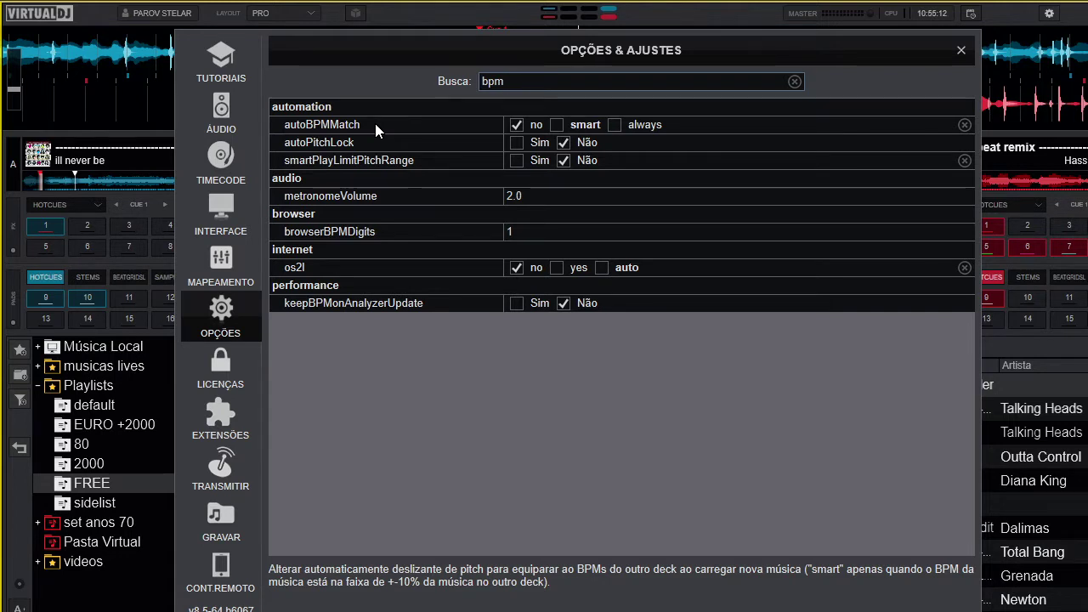
pyautogui.click(559, 122)
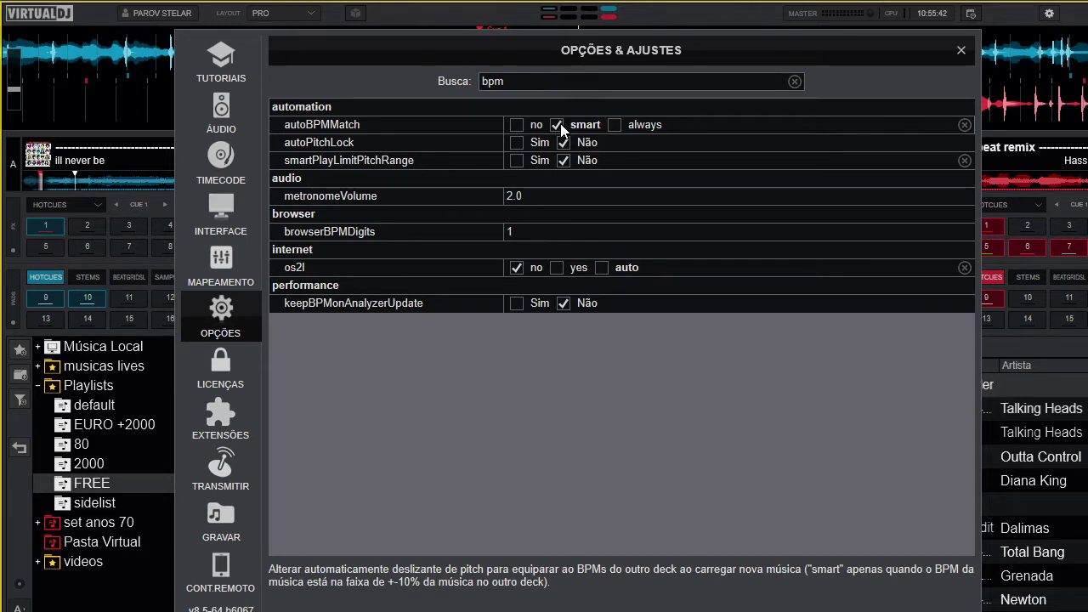
pyautogui.click(615, 125)
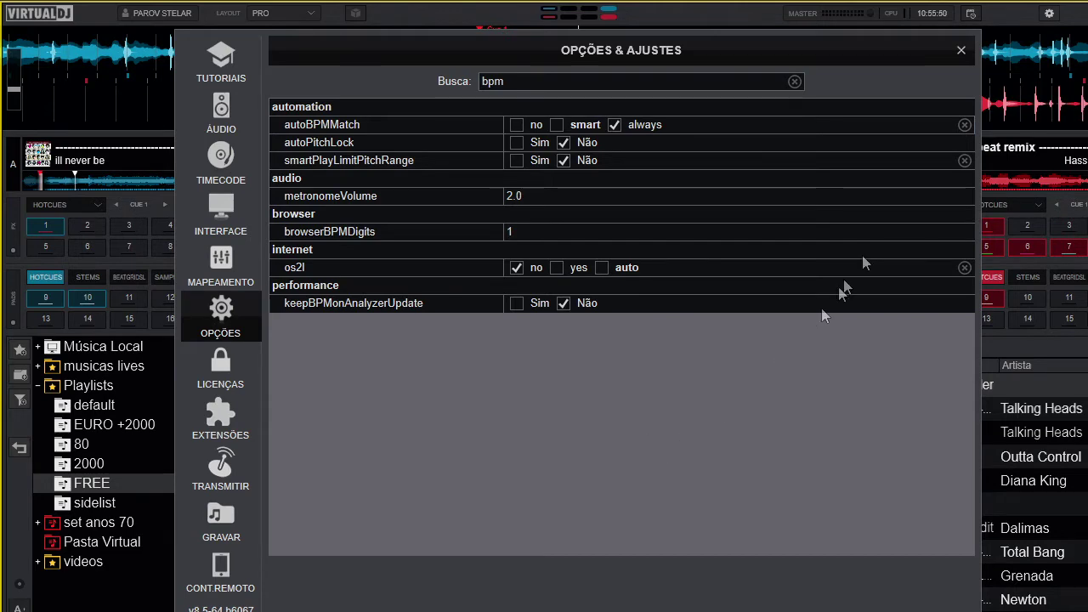
pyautogui.click(959, 61)
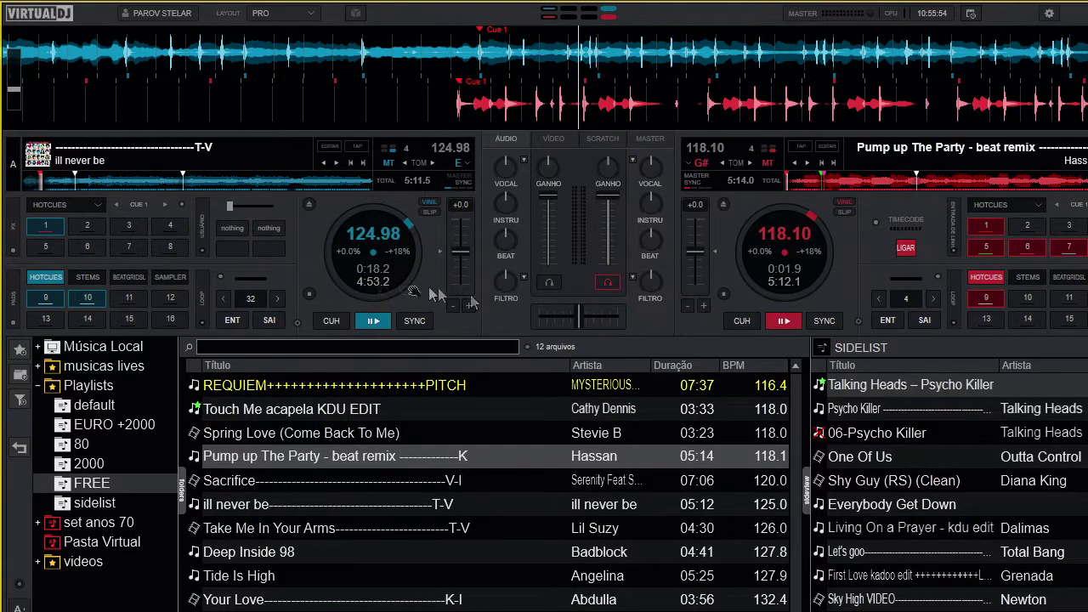
# Load "Deep Inside 98" onto deck 1 and move "Spring Love (Come Back To Me)" above "Touch Me acapela KDU EDIT" in the playlist
pyautogui.moveTo(357, 555); pyautogui.dragTo(344, 262)
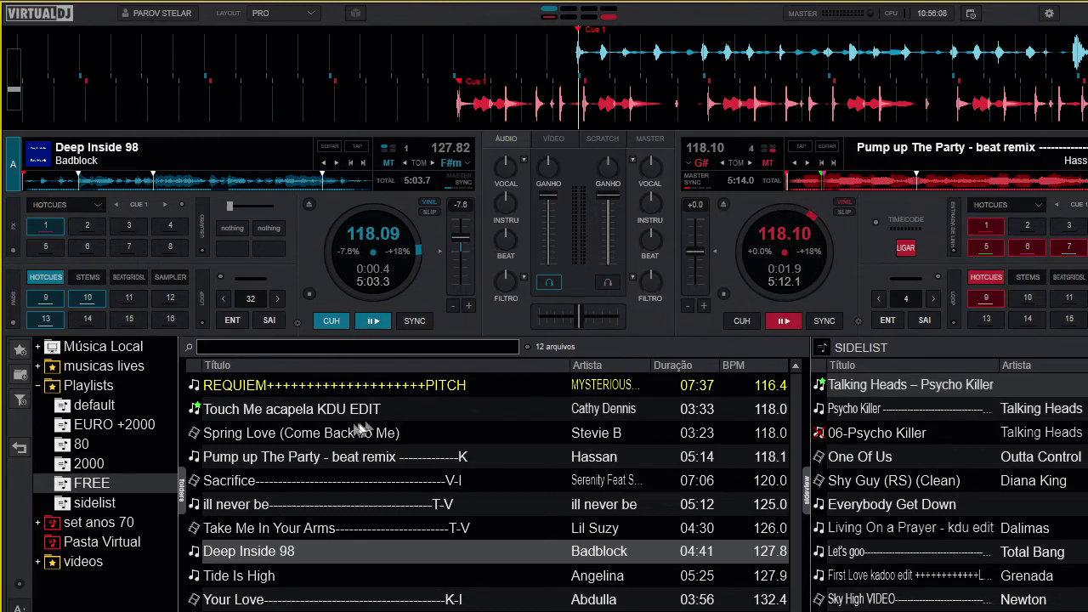
pyautogui.click(341, 432)
pyautogui.moveTo(341, 432); pyautogui.dragTo(406, 409)
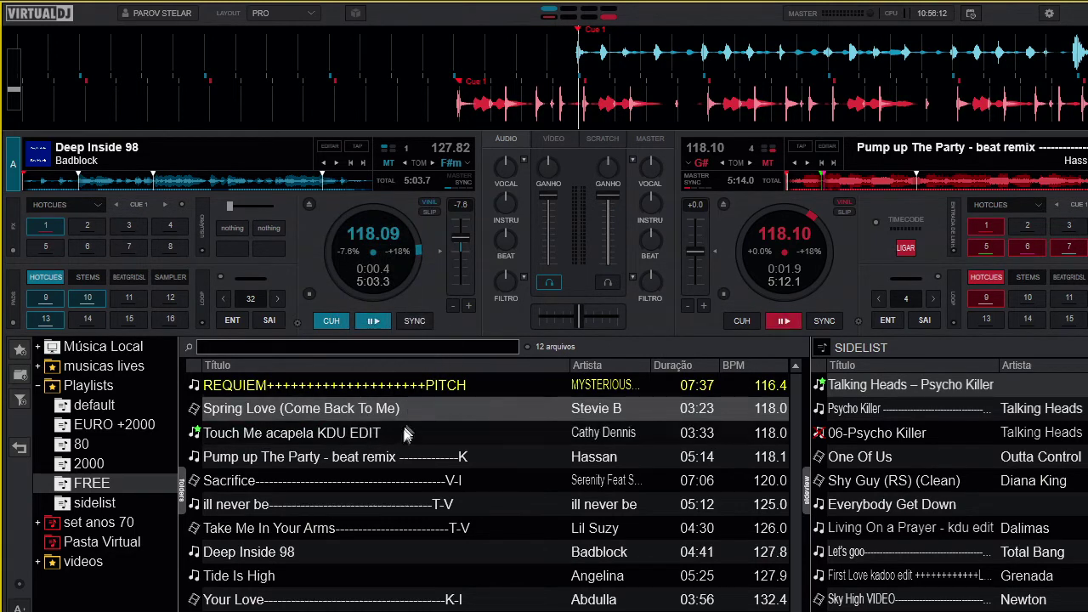
# Load "Stay in Love" from the FREE playlist onto deck 1 to test the automatic BPM matching
pyautogui.scroll(-1, 369, 515)
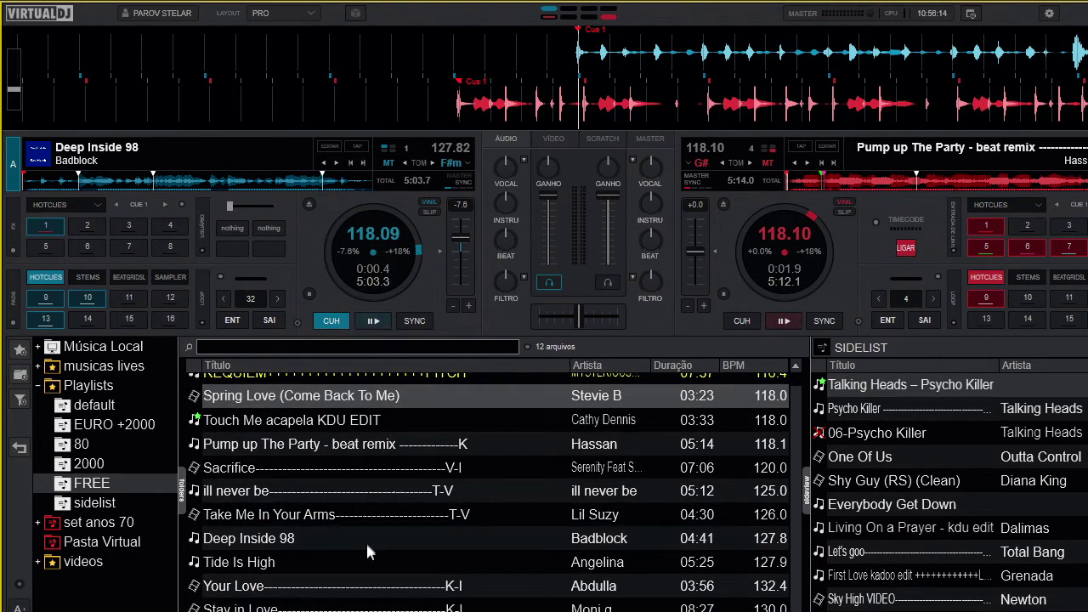
pyautogui.click(364, 545)
pyautogui.click(364, 554)
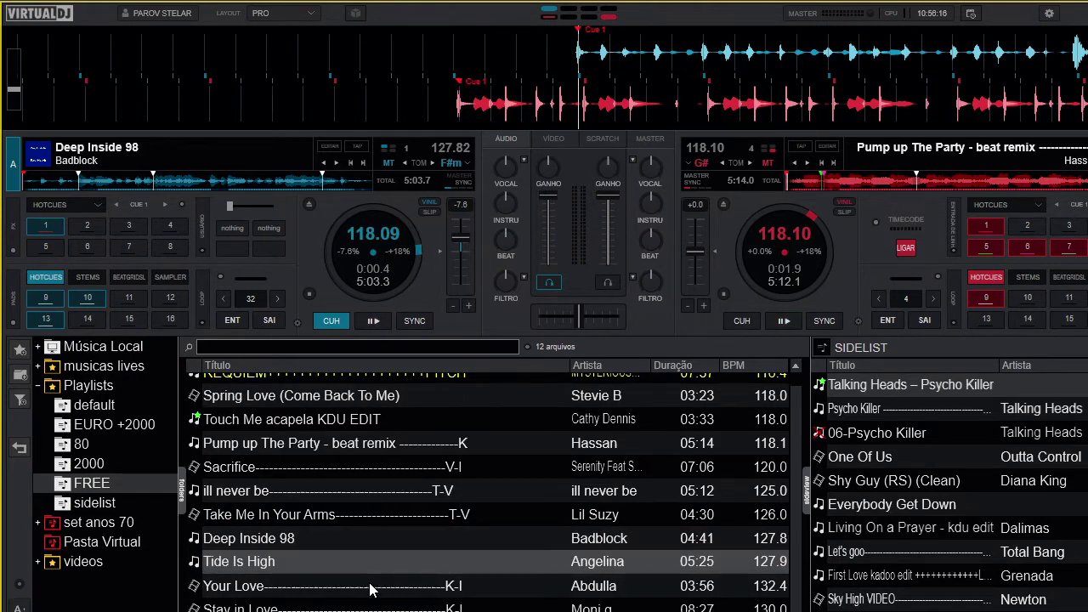
pyautogui.click(367, 585)
pyautogui.moveTo(372, 606); pyautogui.dragTo(357, 269)
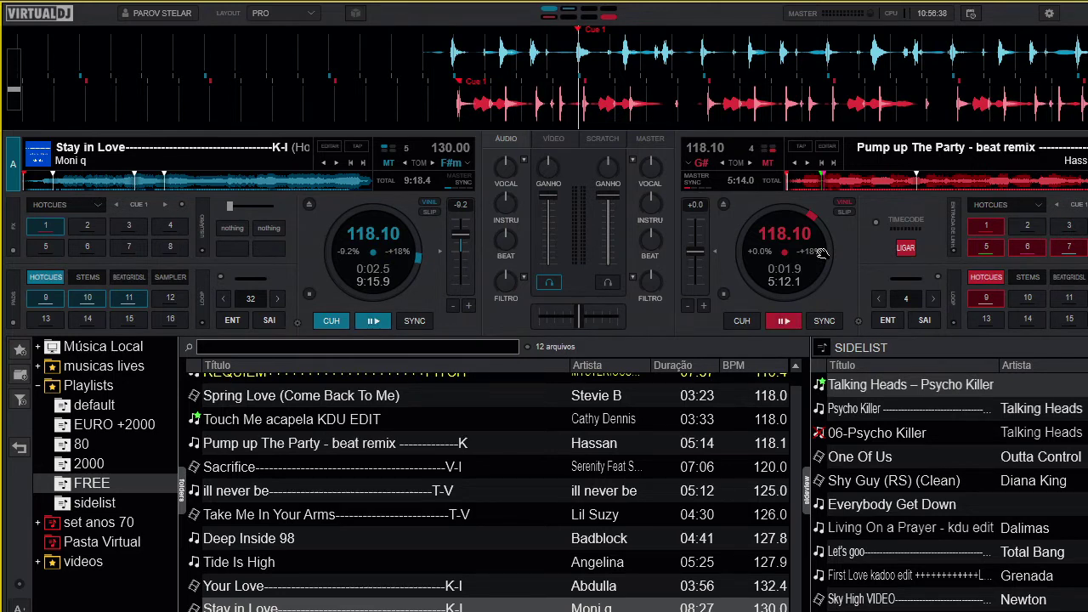
# Search the settings for "bpm" and set autoBPMMatch to no
pyautogui.click(1049, 13)
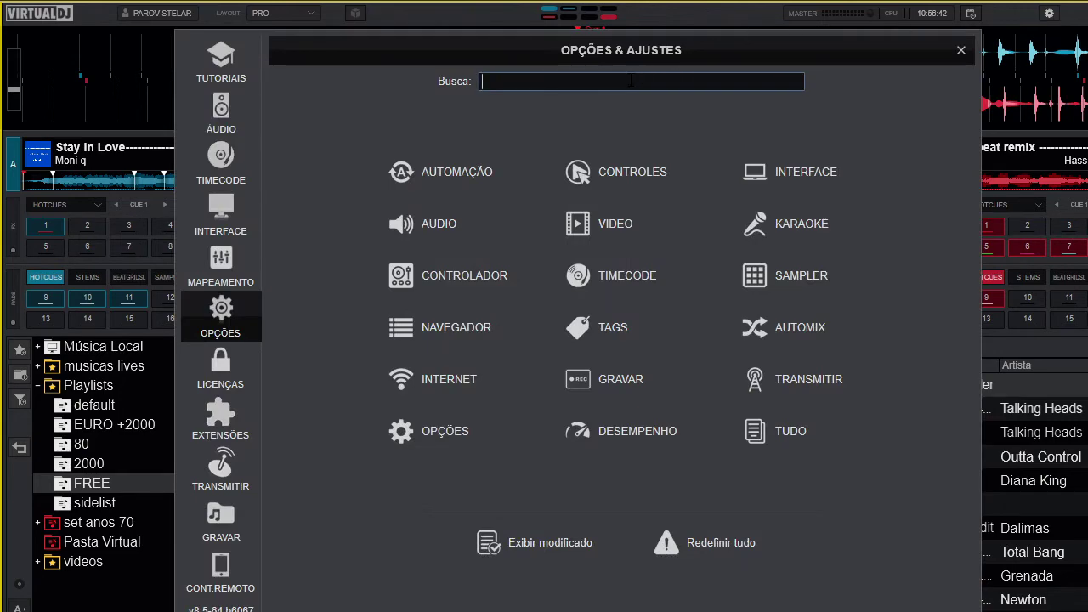
pyautogui.write('bpm')
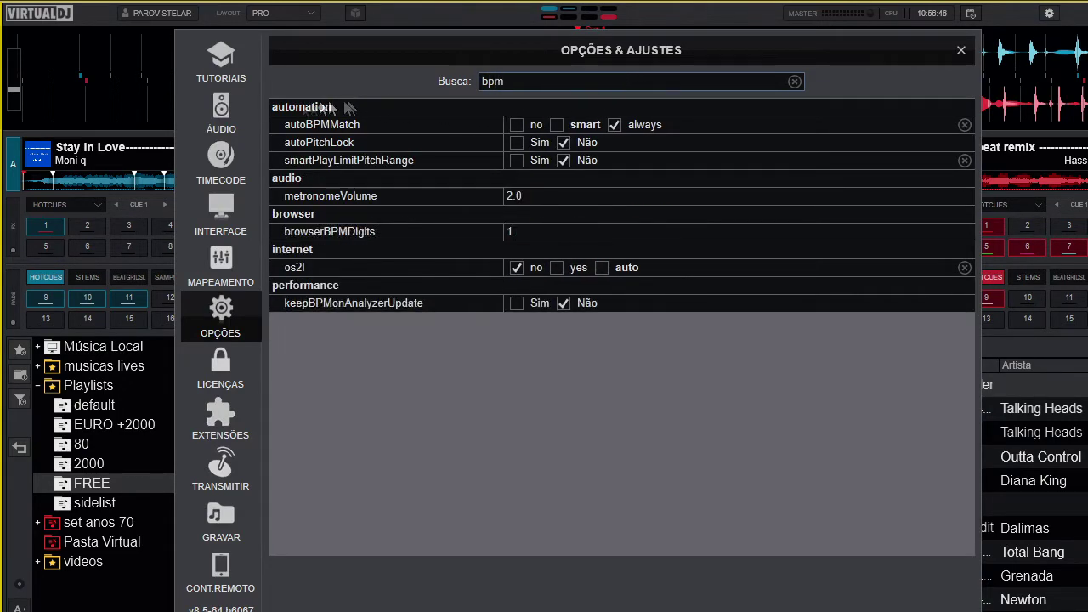
pyautogui.click(517, 124)
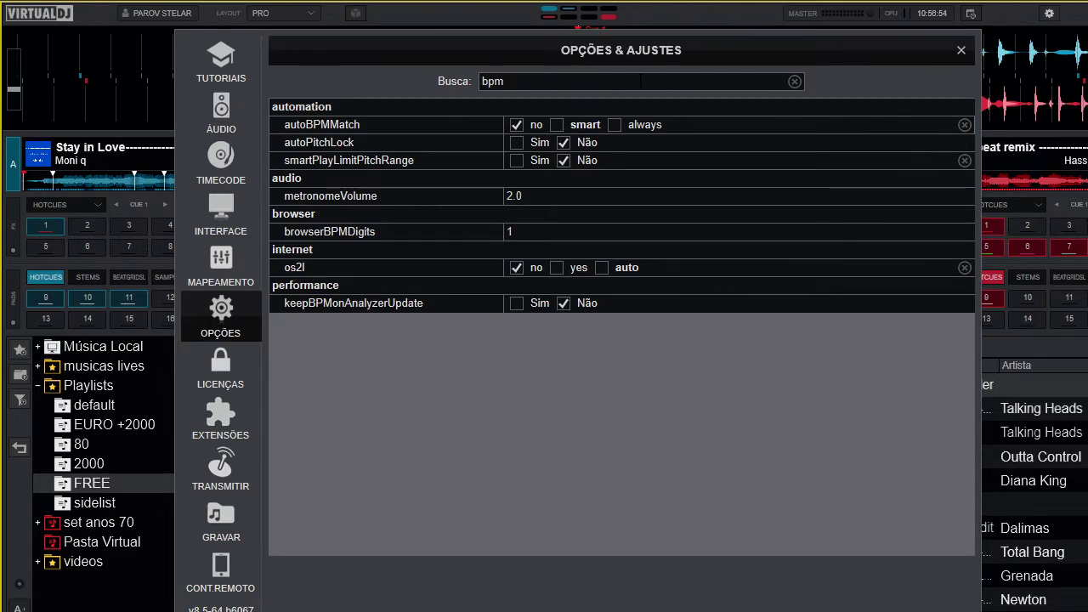
# Search the settings for "play", set smartPlay to Sim, and close the settings
pyautogui.click(796, 83)
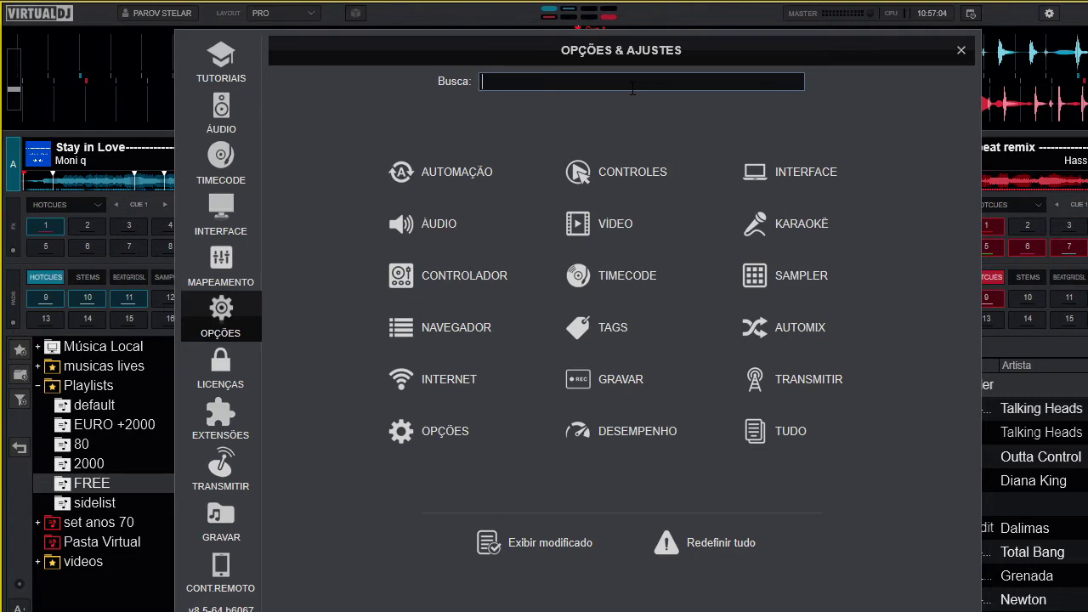
pyautogui.write('play')
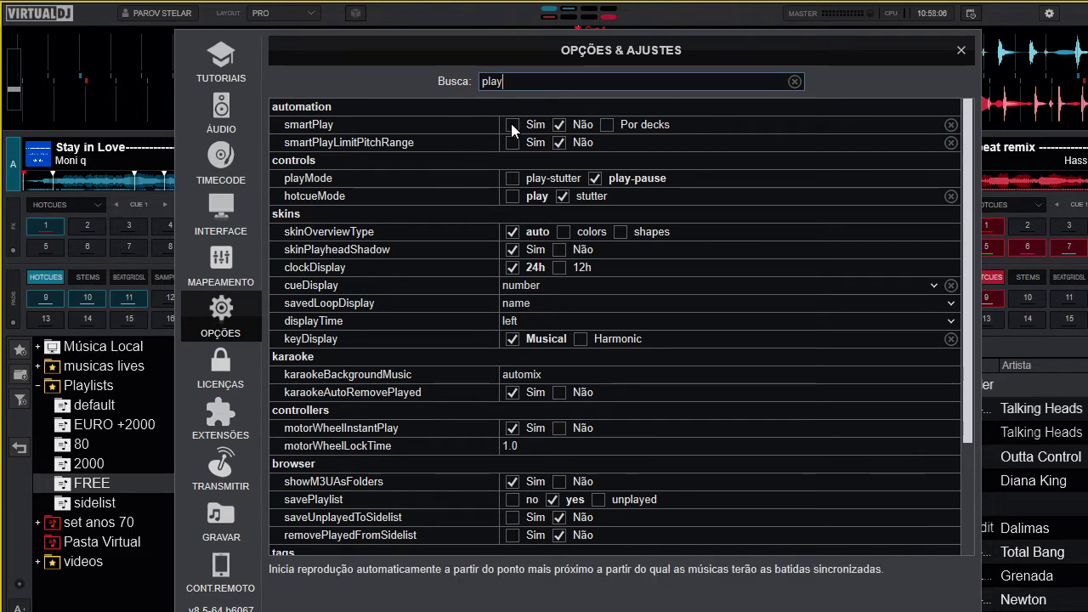
pyautogui.click(511, 124)
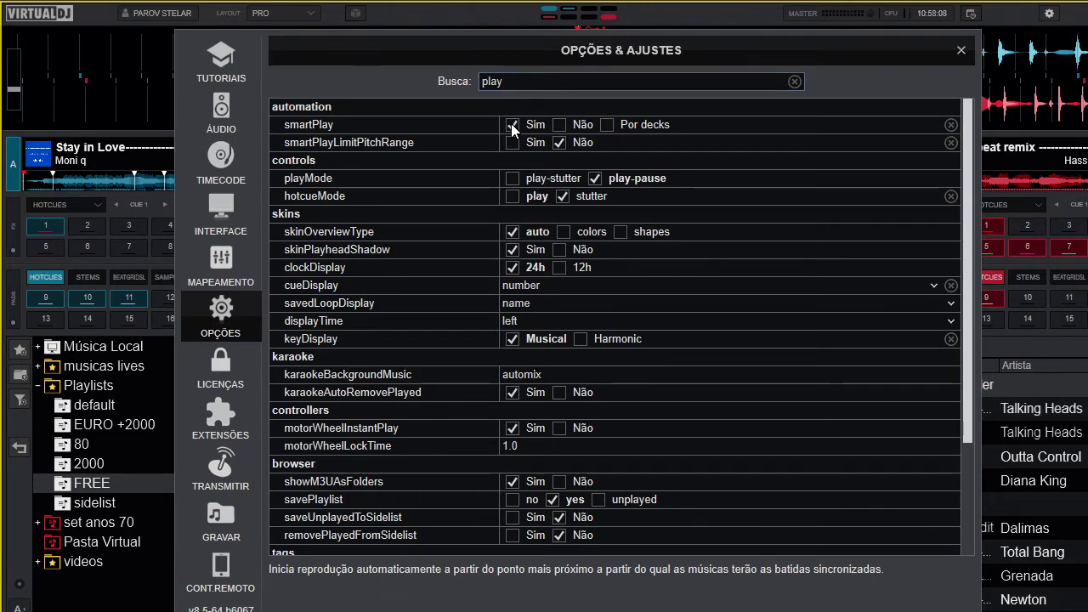
pyautogui.click(960, 51)
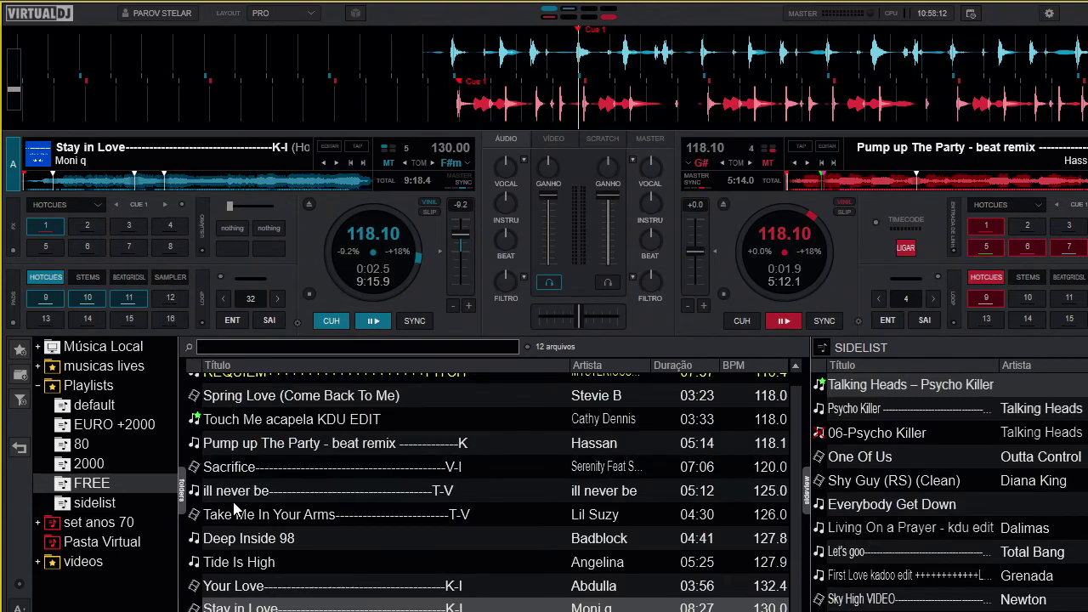
# Load "Tide Is High" from the FREE playlist onto deck 1
pyautogui.click(293, 444)
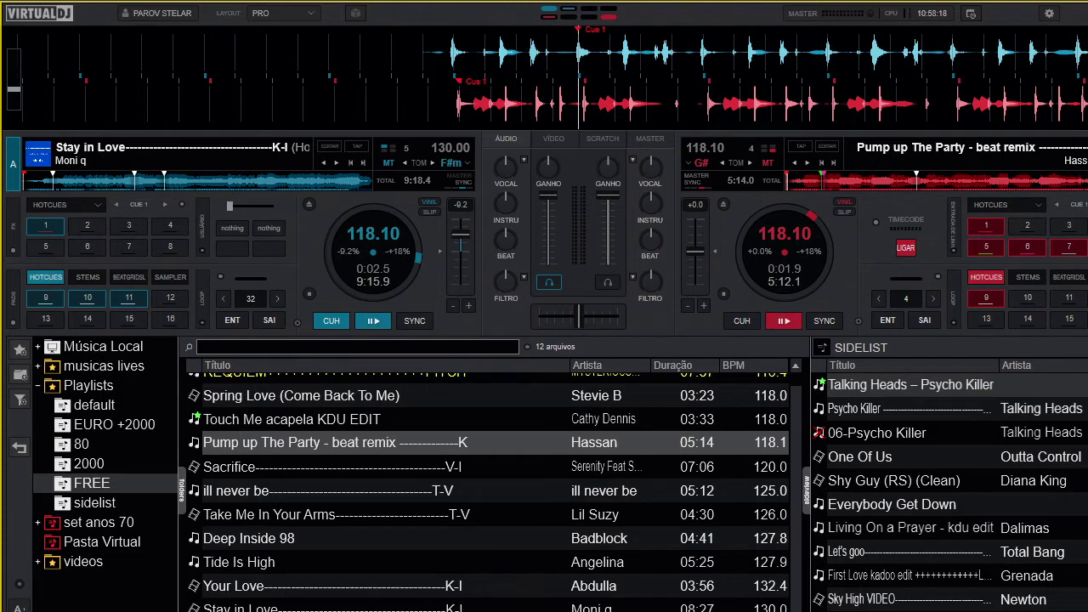
pyautogui.click(318, 608)
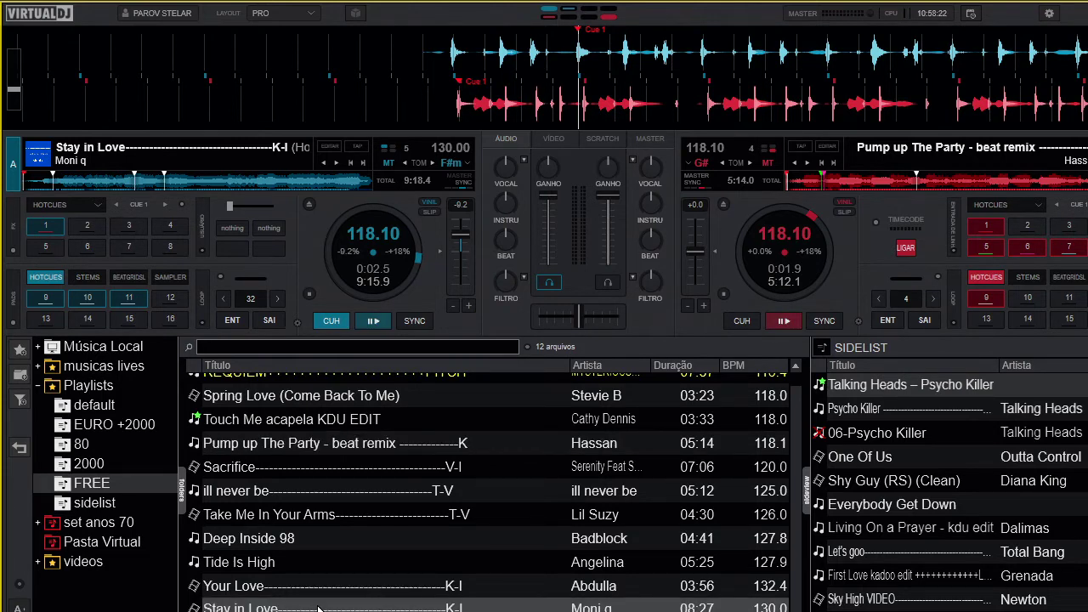
pyautogui.click(312, 565)
pyautogui.moveTo(312, 566); pyautogui.dragTo(365, 188)
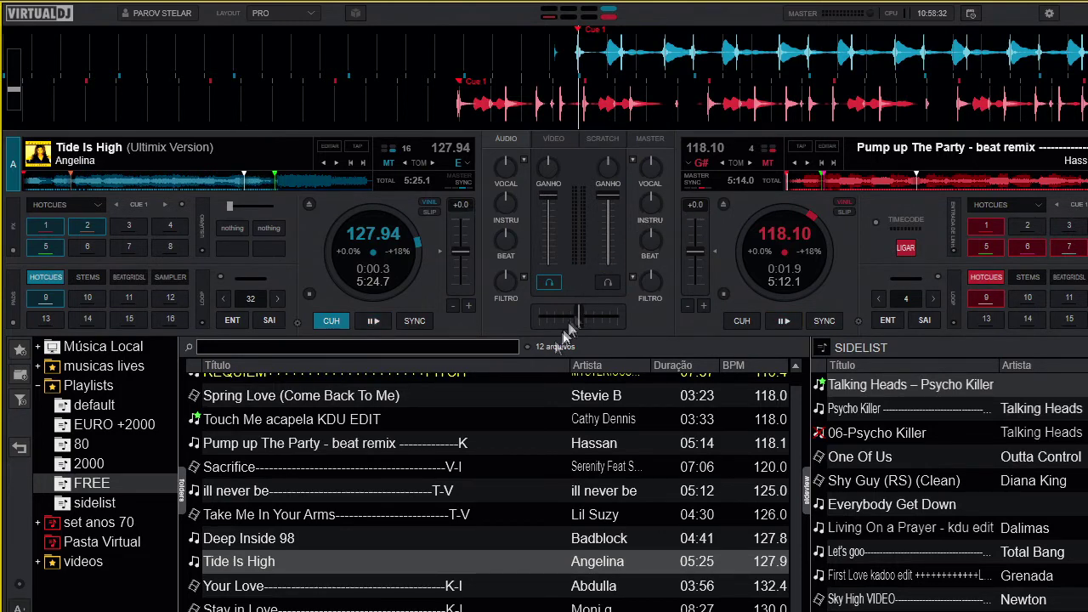
# Start playback on deck 2 followed by deck 1, and lower the volume faders of both channels
pyautogui.click(784, 322)
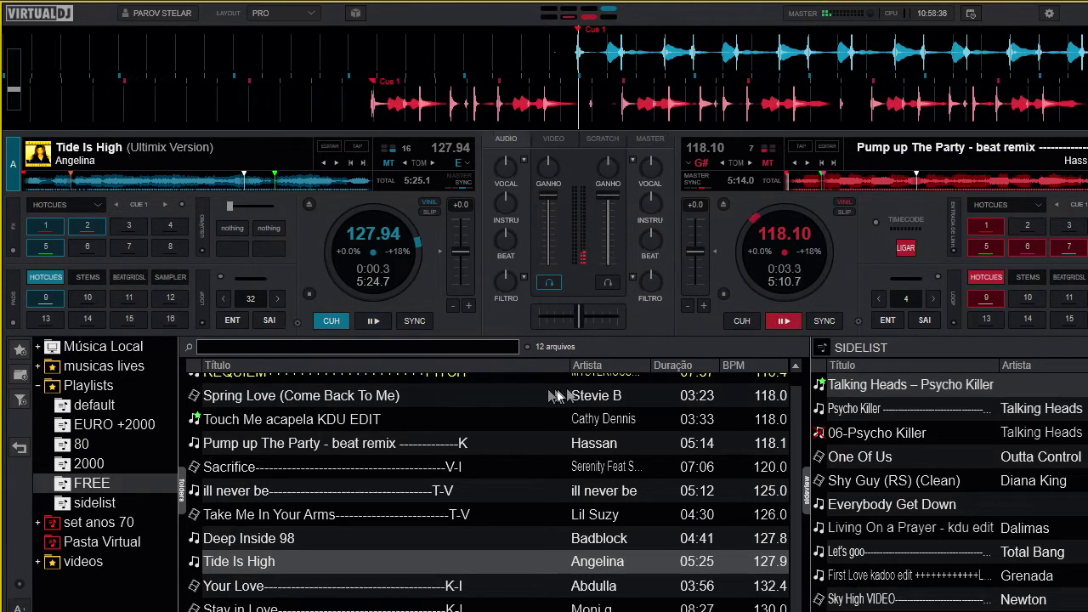
pyautogui.click(372, 322)
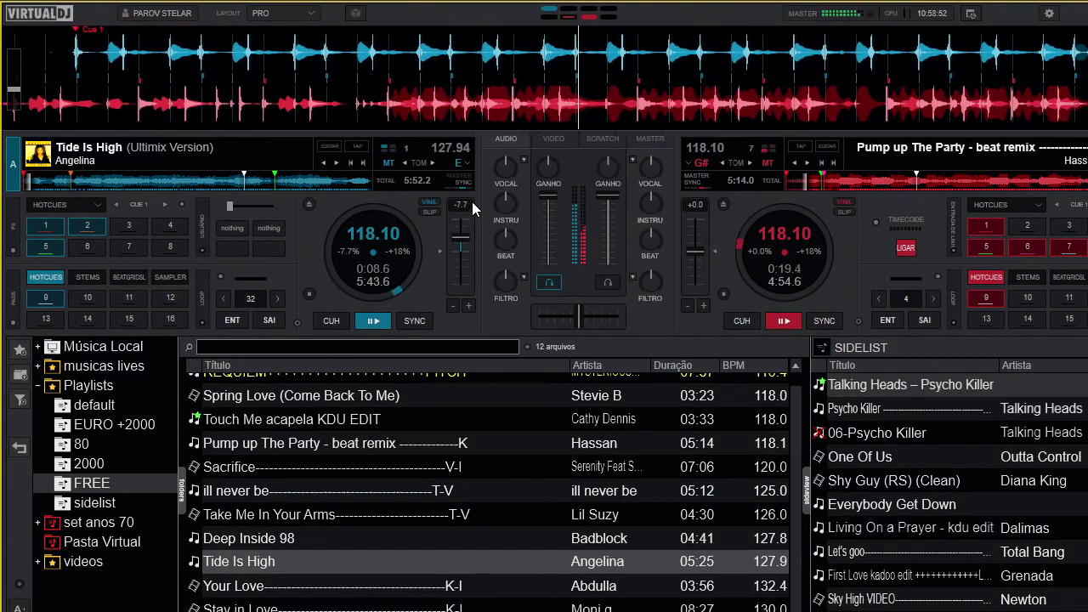
pyautogui.click(546, 226)
pyautogui.click(607, 237)
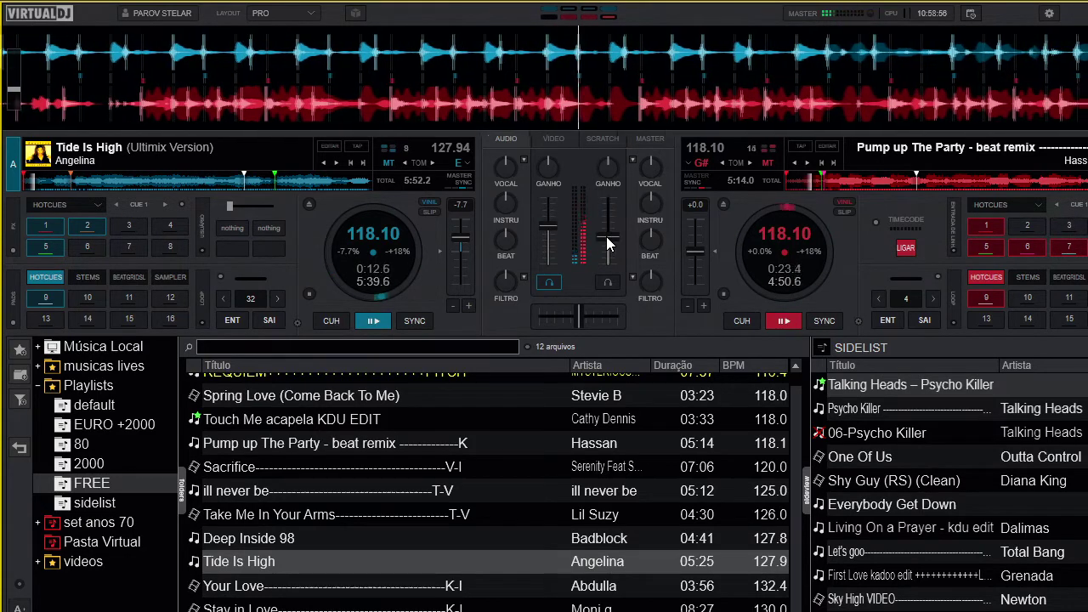
# Pause deck 1 and load "Living On a Prayer - kdu edit" from the sidelist onto it
pyautogui.click(375, 322)
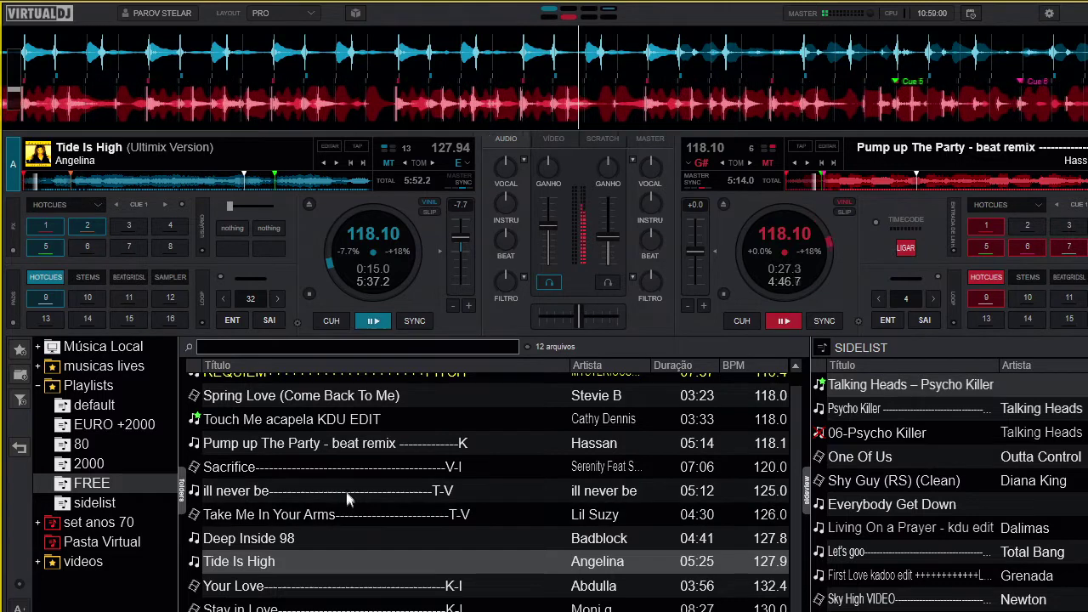
pyautogui.click(346, 418)
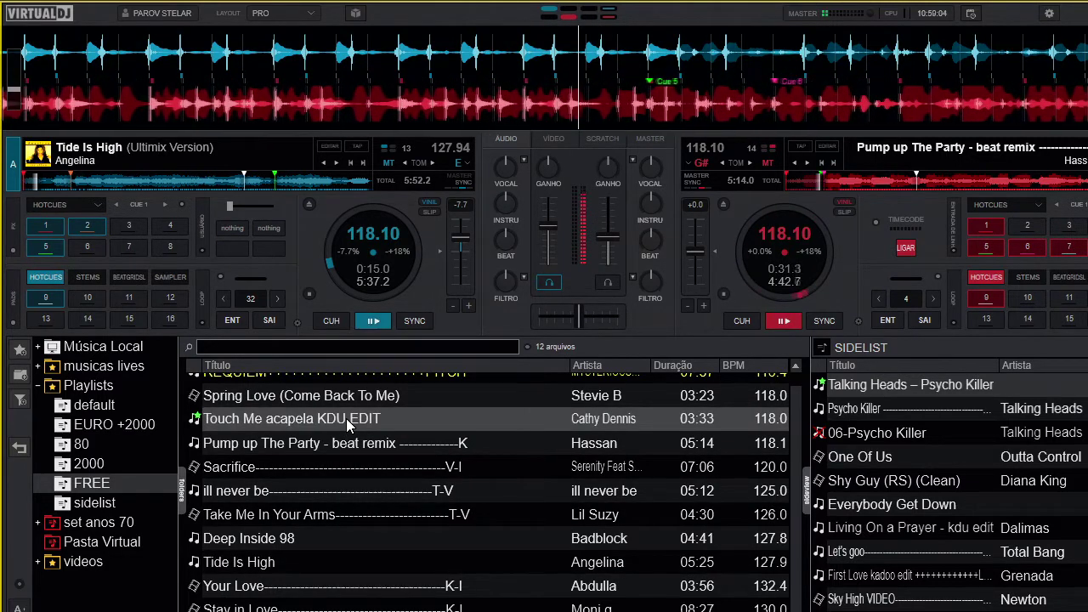
pyautogui.scroll(1, 346, 418)
pyautogui.click(348, 413)
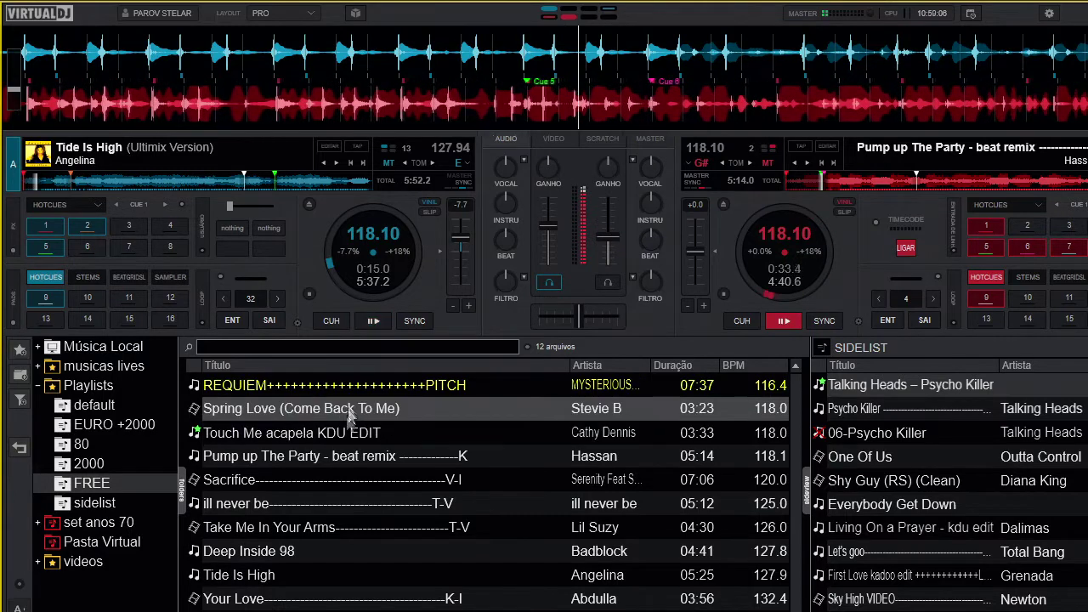
pyautogui.scroll(-1, 333, 595)
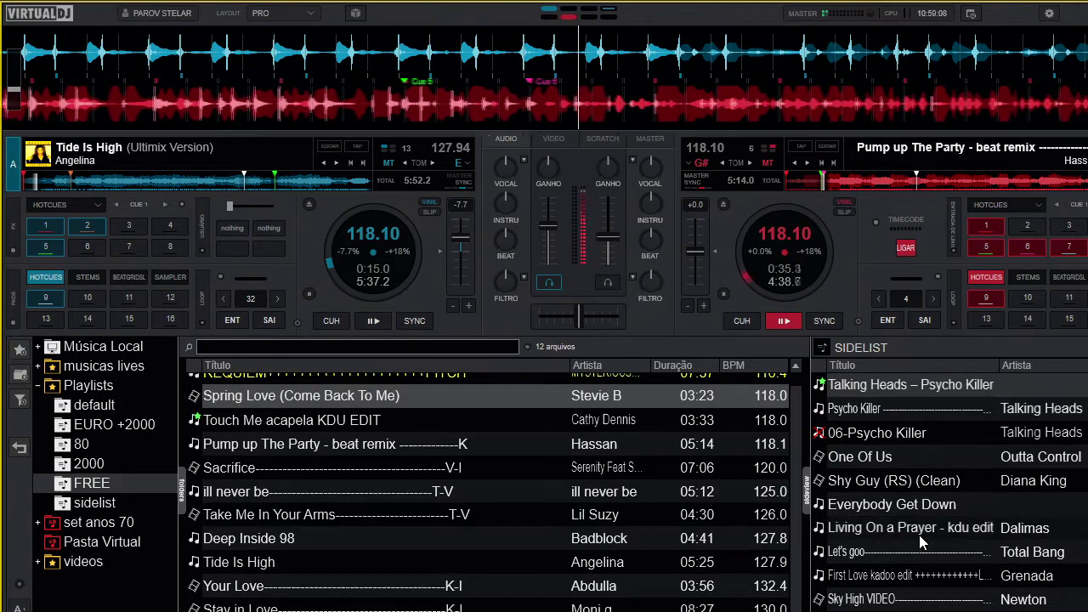
pyautogui.moveTo(919, 531); pyautogui.dragTo(391, 250)
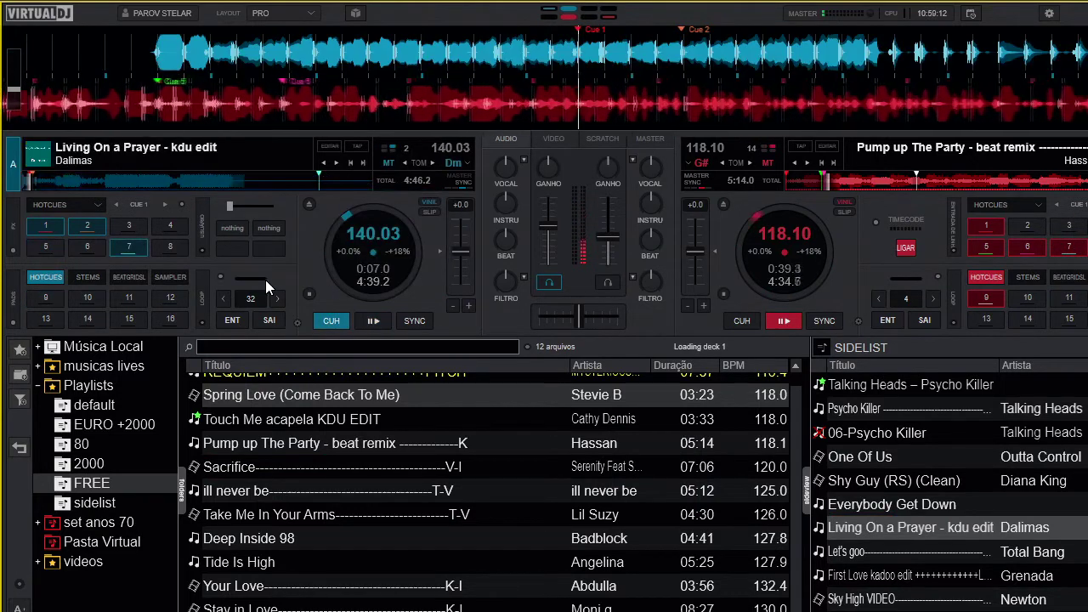
# Start deck 1 alongside the playing deck 2, and pause deck 1 followed by deck 2
pyautogui.click(378, 324)
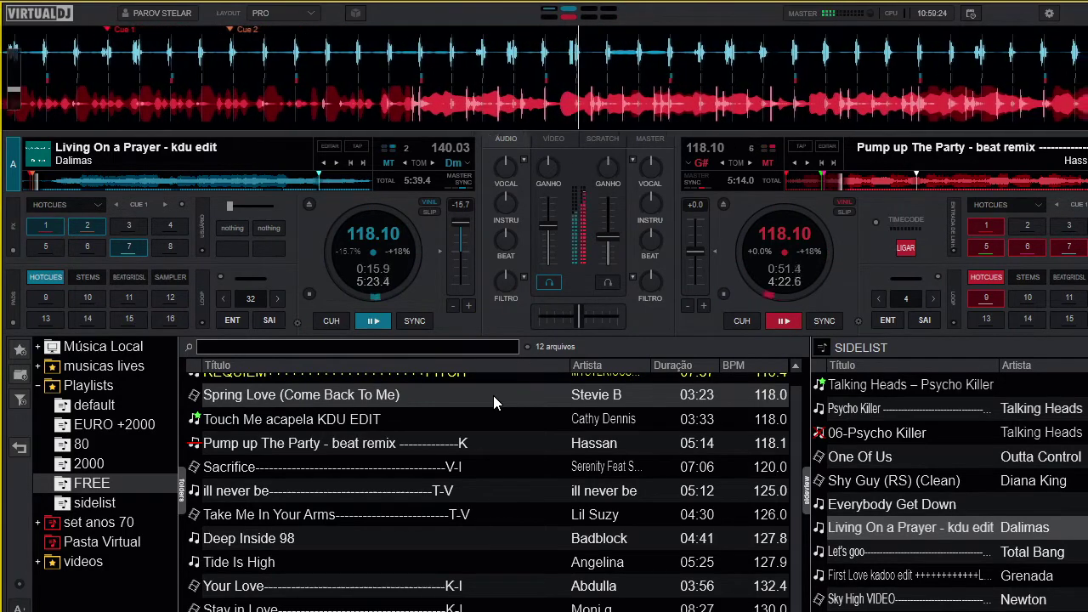
pyautogui.click(374, 321)
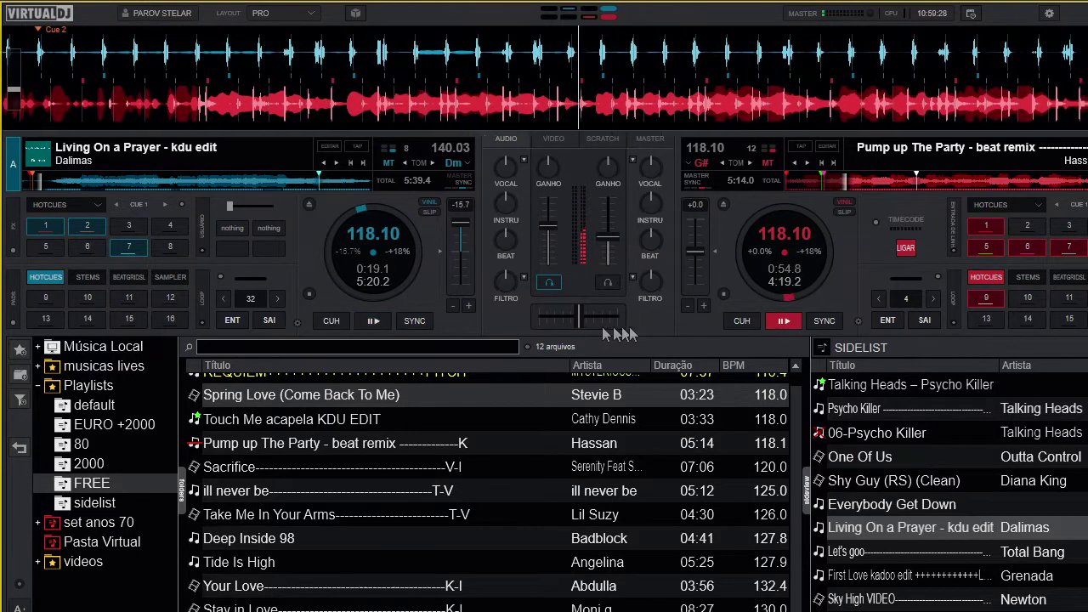
pyautogui.click(784, 322)
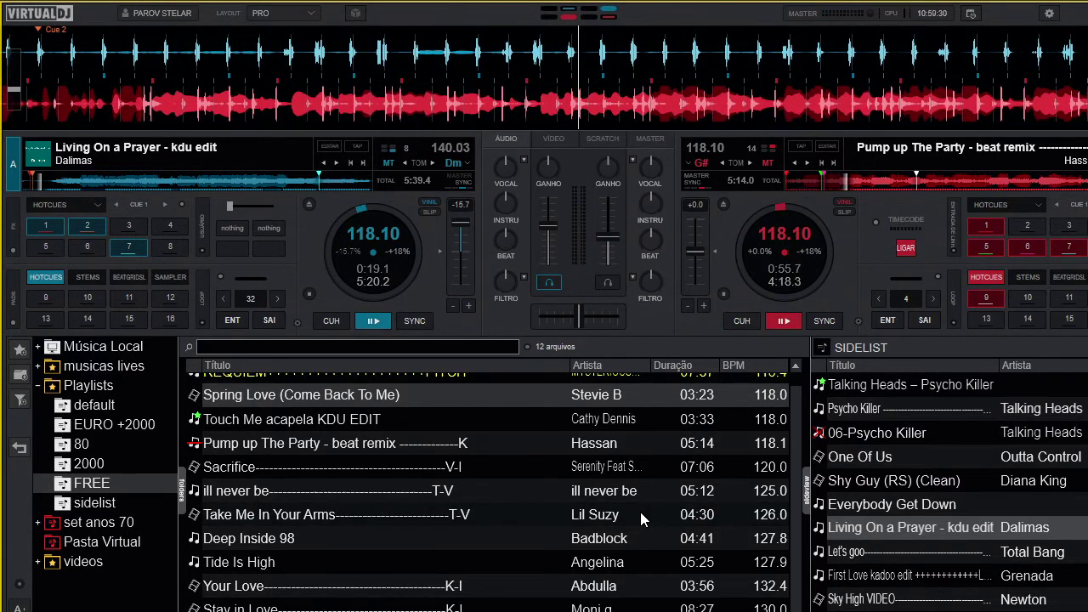
# Search the settings for "pitch" and "play", set smartPlay to Não, and close the settings
pyautogui.click(1049, 14)
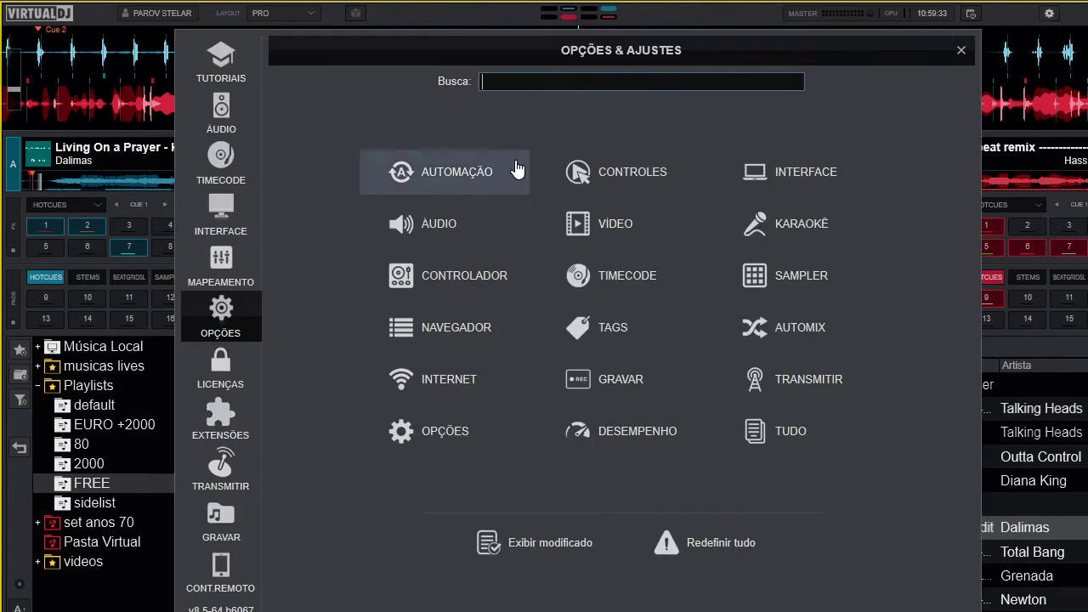
pyautogui.click(537, 81)
pyautogui.write('pitch')
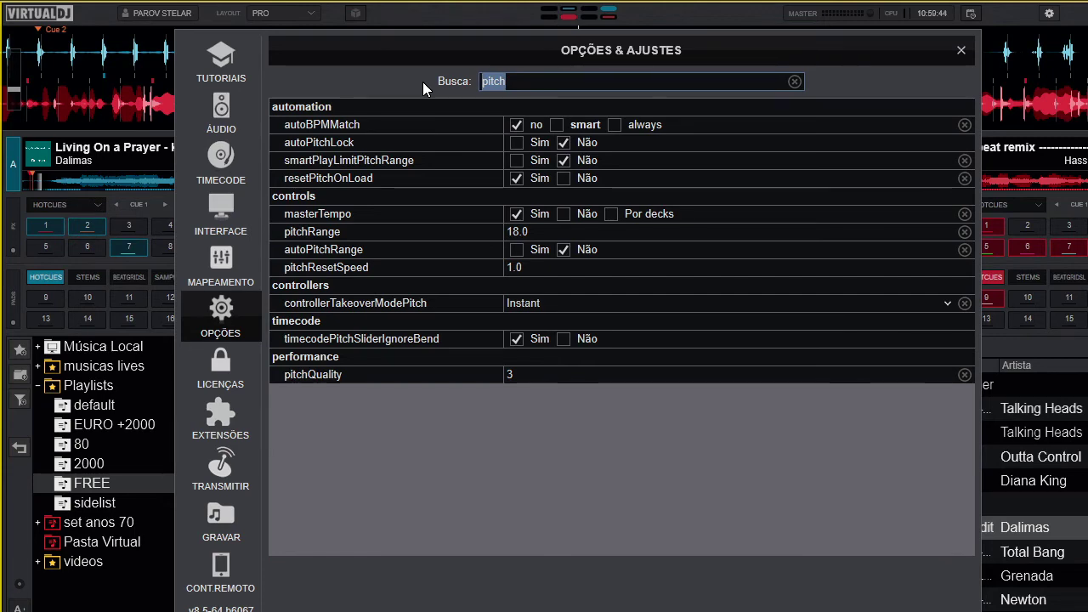
pyautogui.write('play')
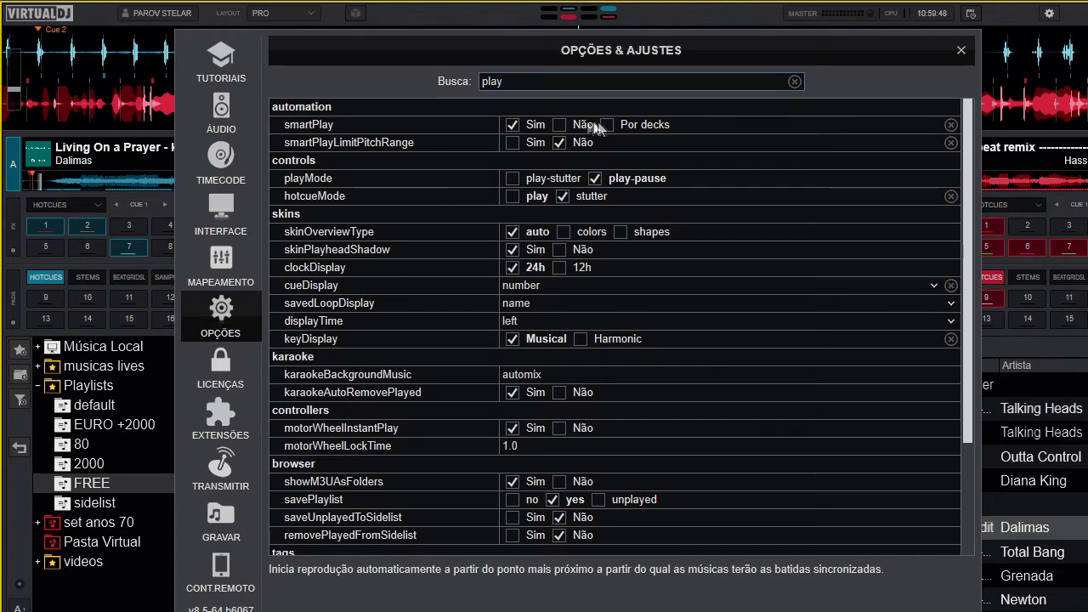
pyautogui.click(561, 125)
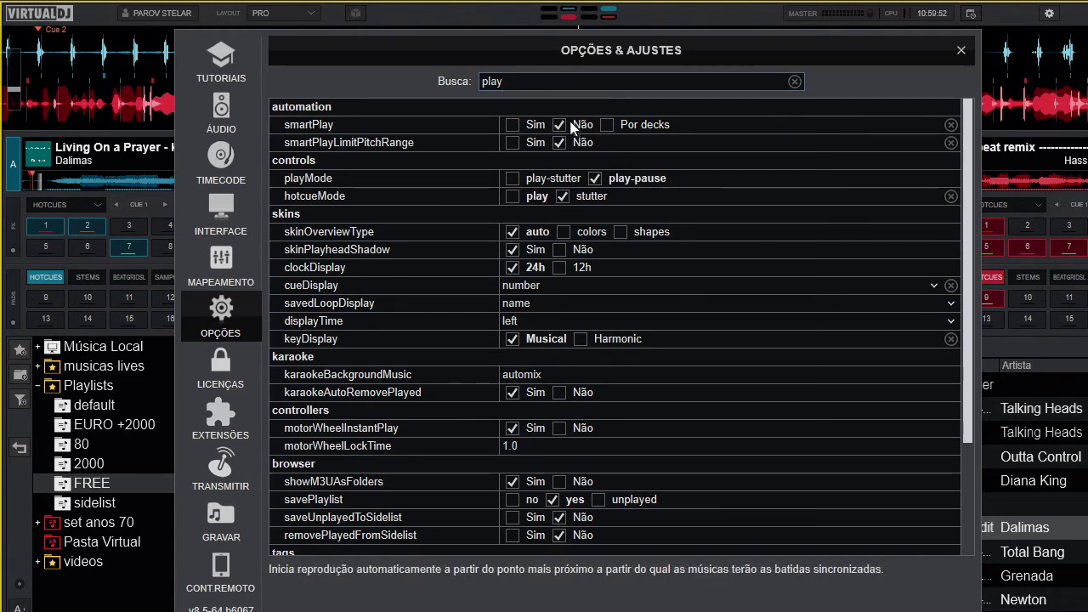
pyautogui.click(961, 50)
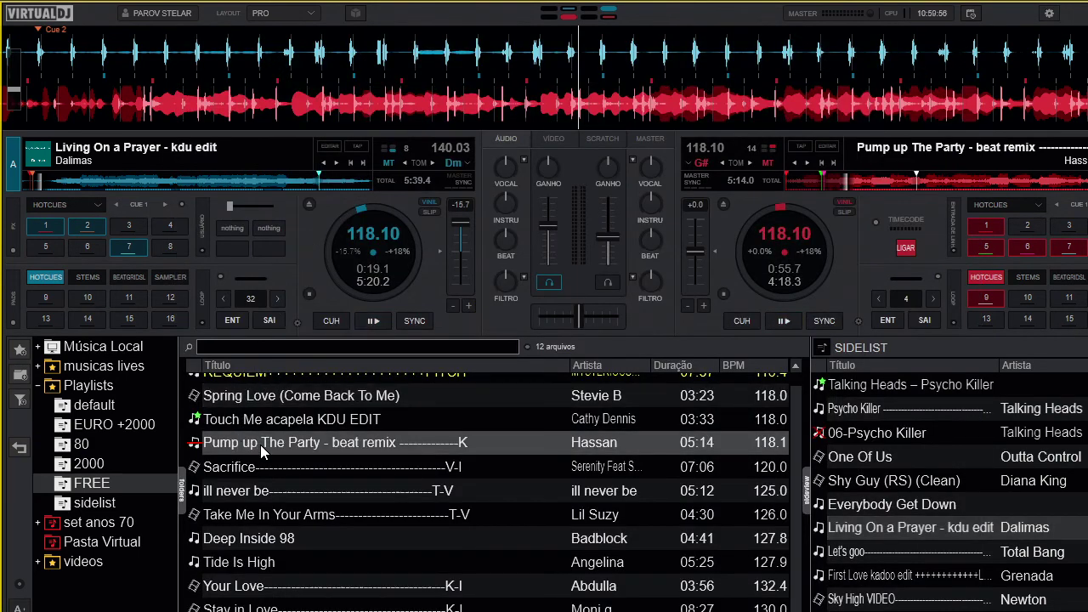
# Load "Sacrifice" from the FREE playlist onto deck 1 and play it briefly together with deck 2, pausing both decks at the end
pyautogui.moveTo(272, 482); pyautogui.dragTo(373, 247)
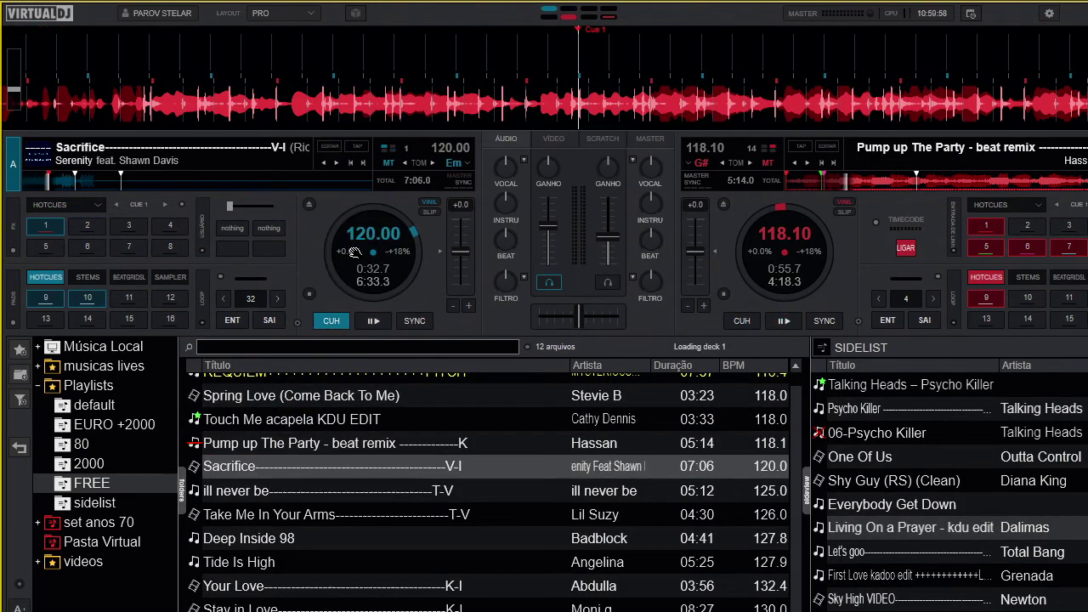
pyautogui.click(372, 322)
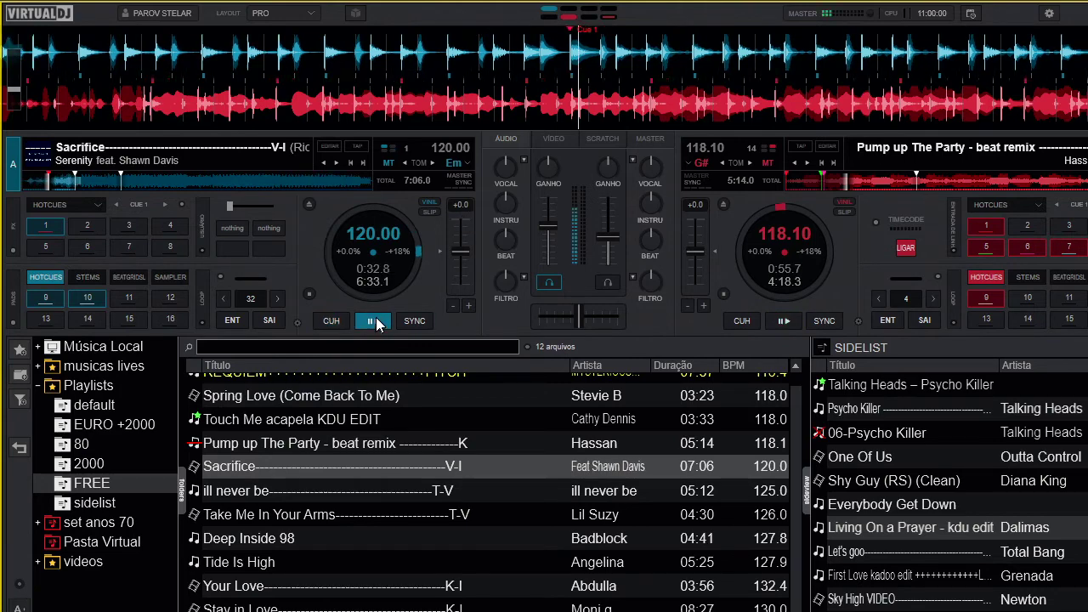
pyautogui.click(784, 320)
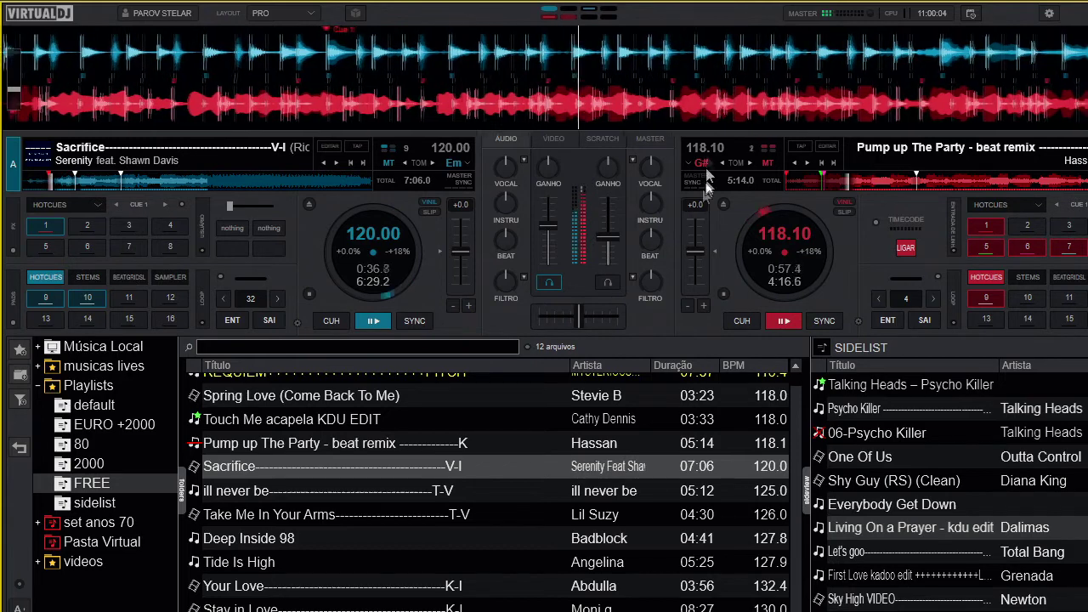
pyautogui.click(383, 329)
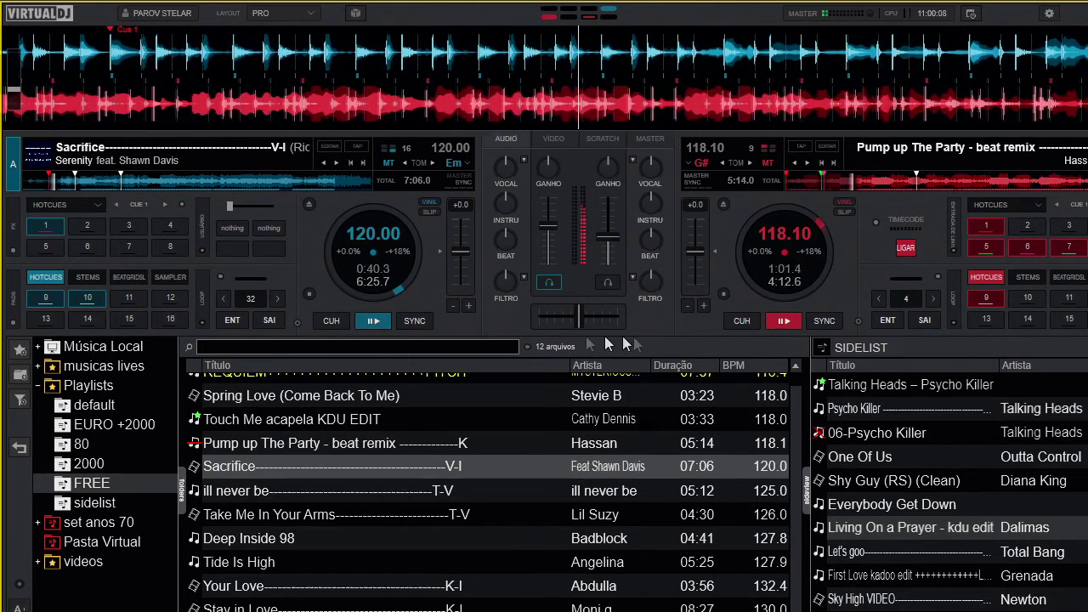
pyautogui.click(783, 321)
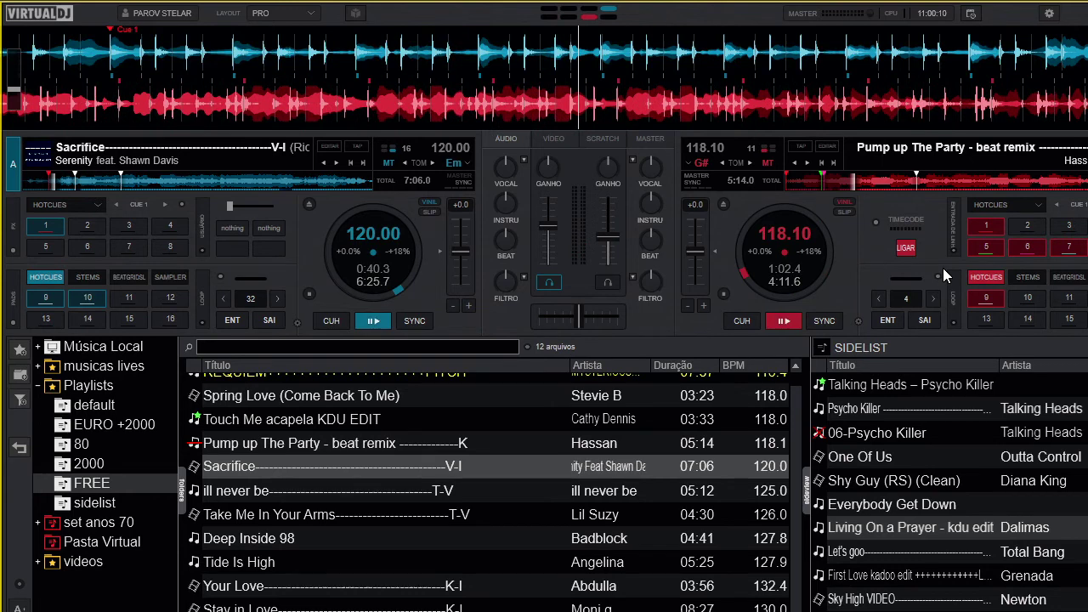